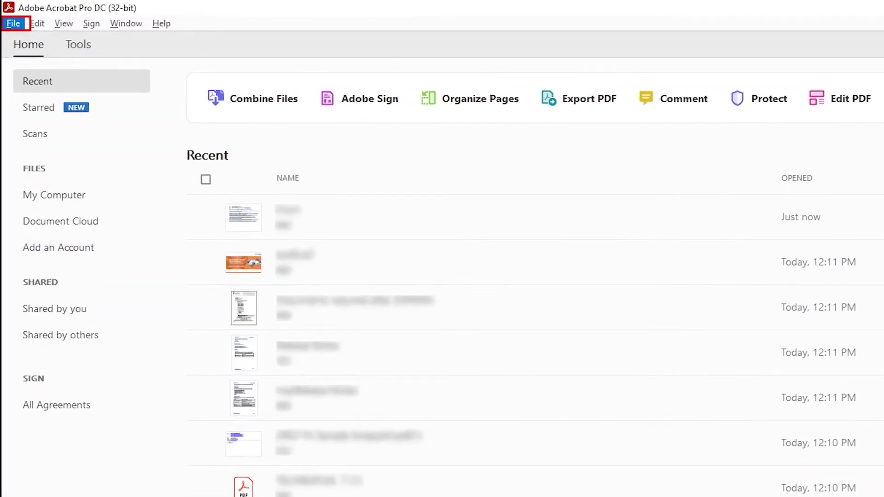
key("f")
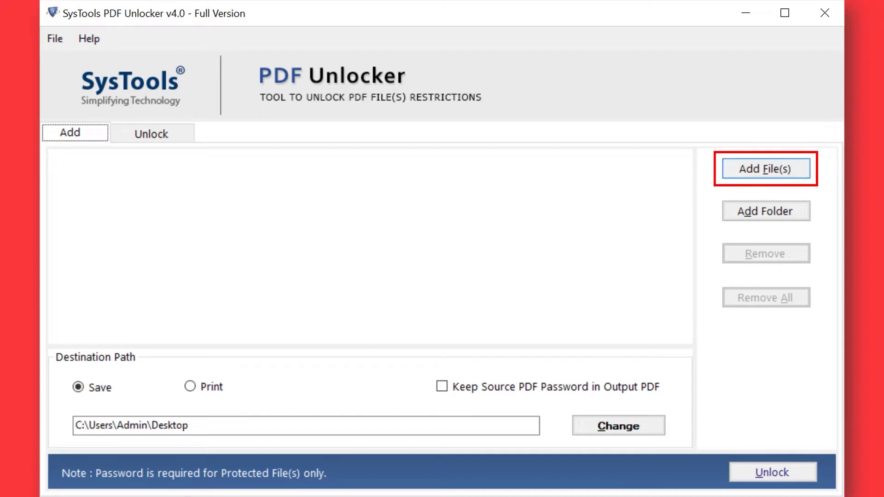
Step: Add all seven PDFs from the Sample PDF Files folder to the list of files to unlock
key("alt+f")
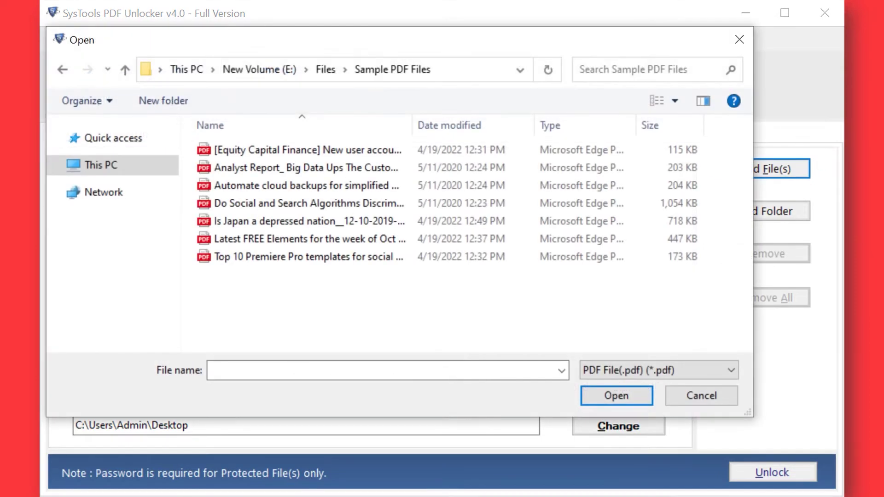
left_click(307, 150)
left_click(306, 168, "ctrl")
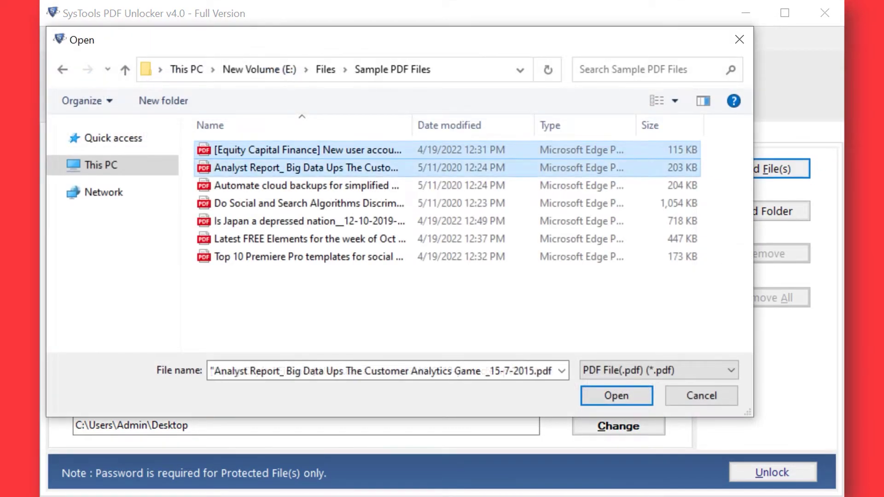
left_click(306, 185, "ctrl")
left_click(309, 203, "ctrl")
left_click(309, 221, "ctrl")
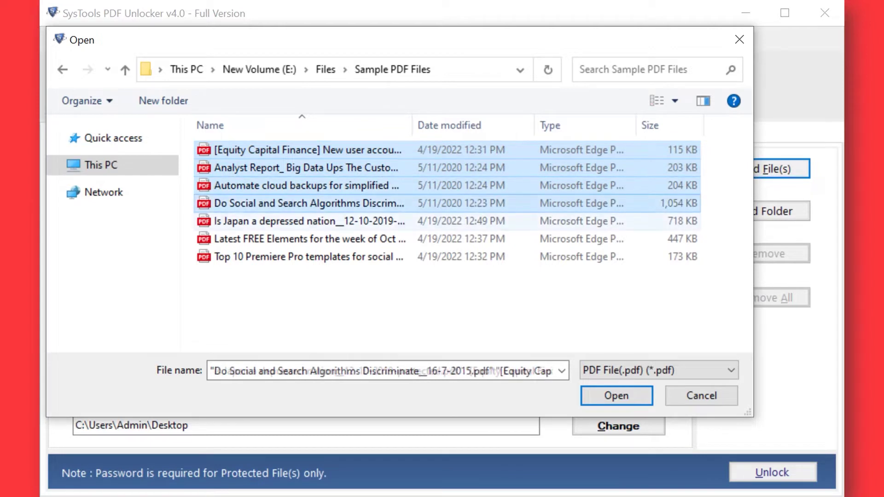
left_click(300, 221, "ctrl")
left_click(299, 239, "ctrl")
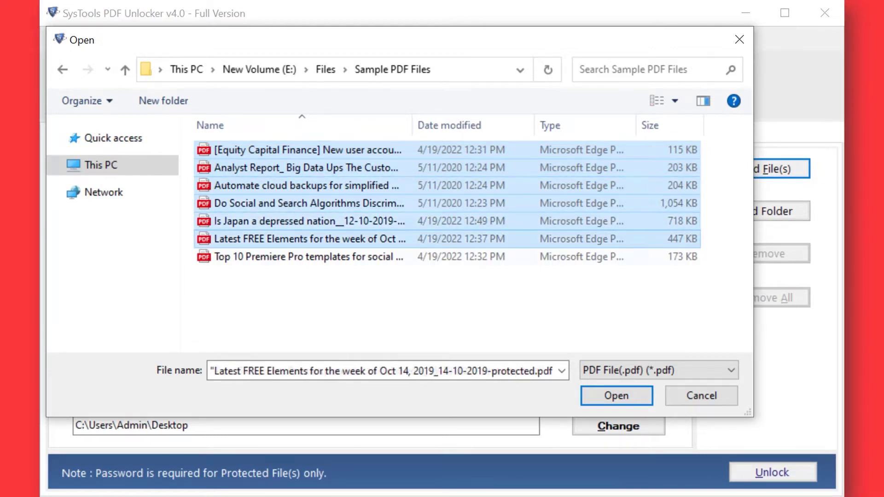
left_click(300, 256, "ctrl")
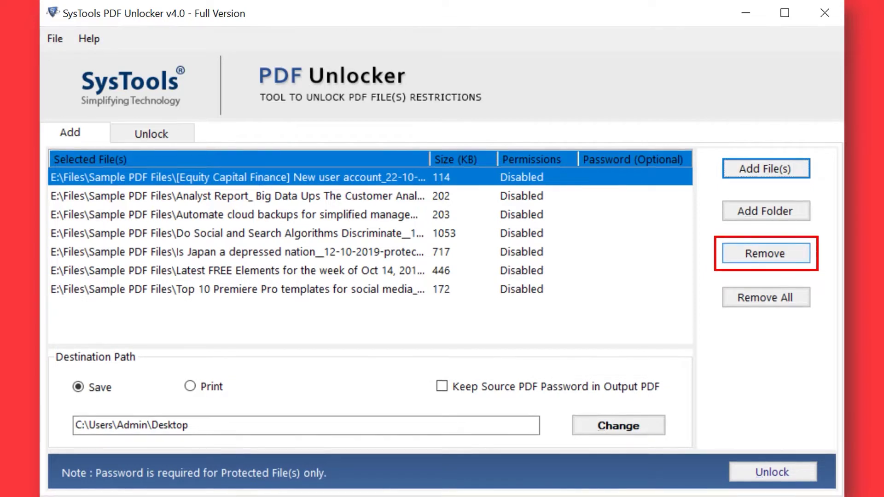
key("alt")
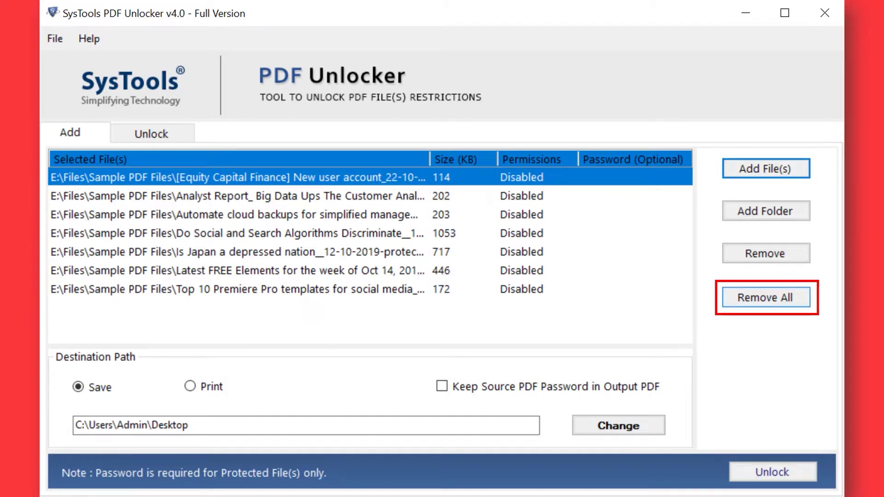
key("alt")
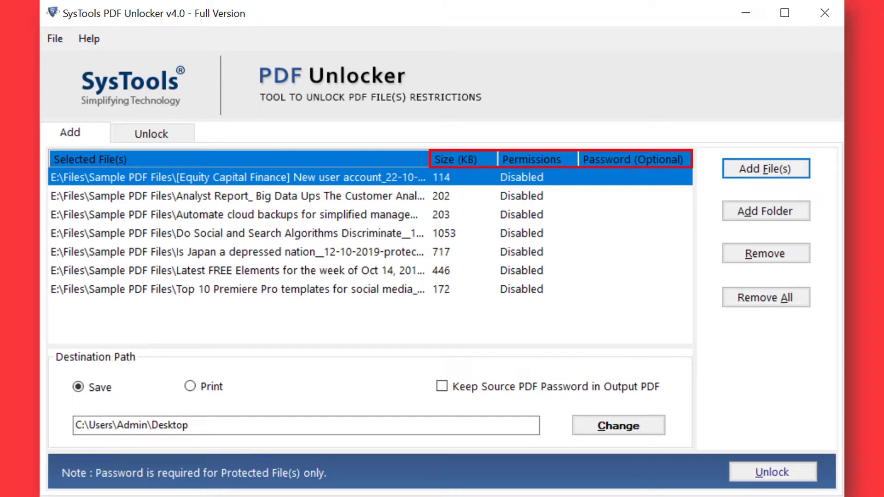
Step: Enter the passwords for the Equity Capital Finance, Is Japan a depressed nation, Latest FREE Elements and Top 10 Premiere Pro PDFs in the list
left_click(635, 177)
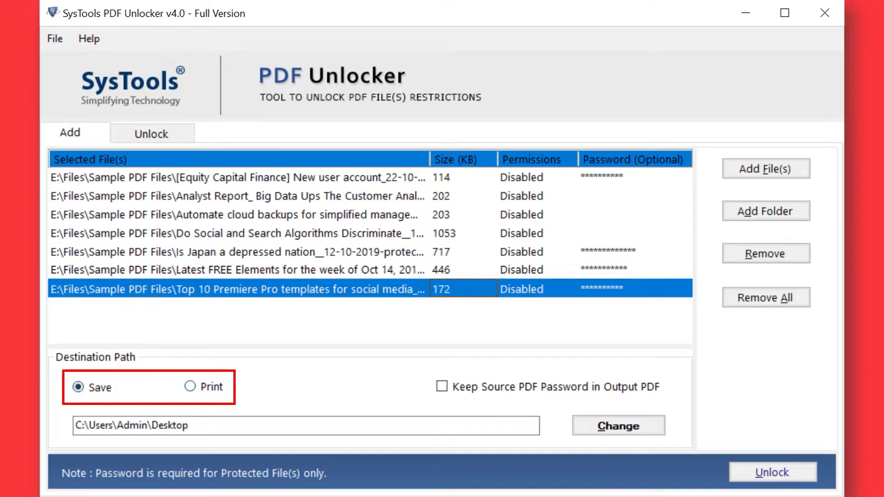
left_click(190, 387)
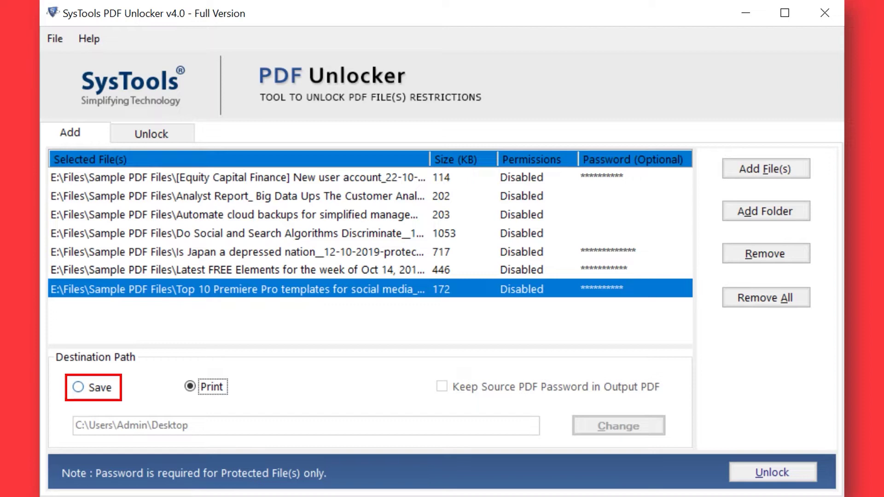
left_click(78, 387)
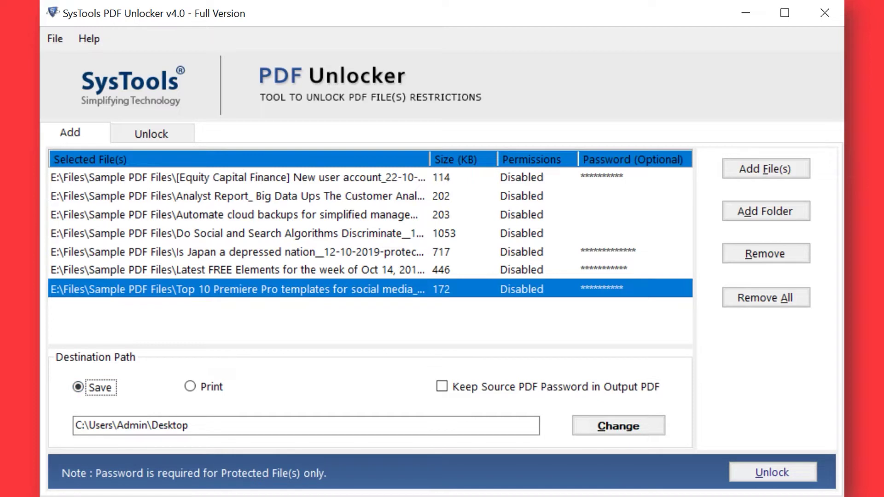
left_click(441, 387)
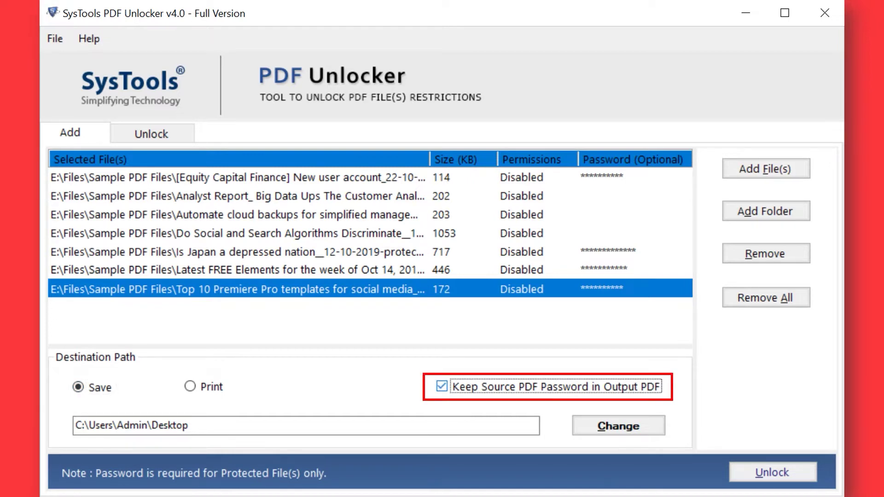
key("space")
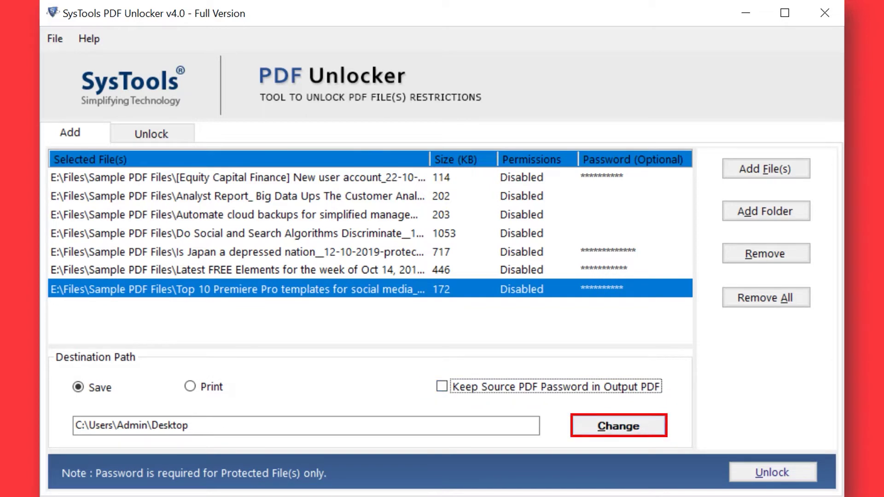
Step: Change the destination path to a new folder named Output on the Desktop
key("alt+c")
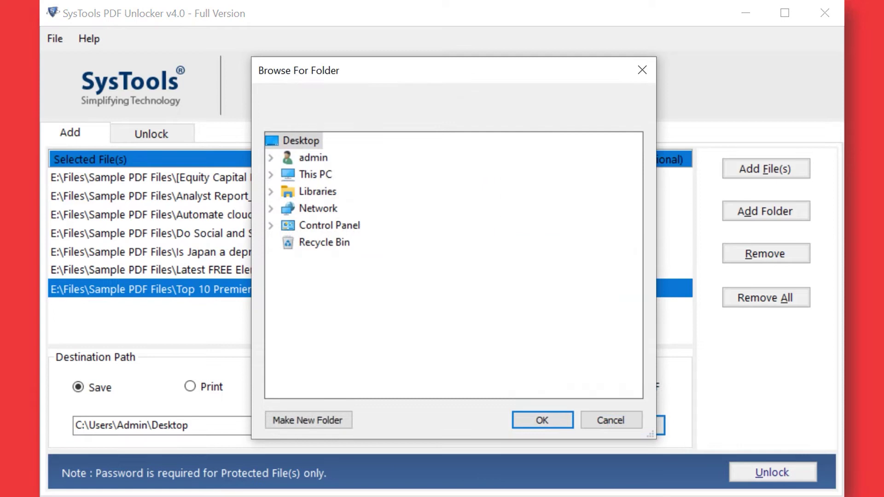
key("alt+m")
type("Output")
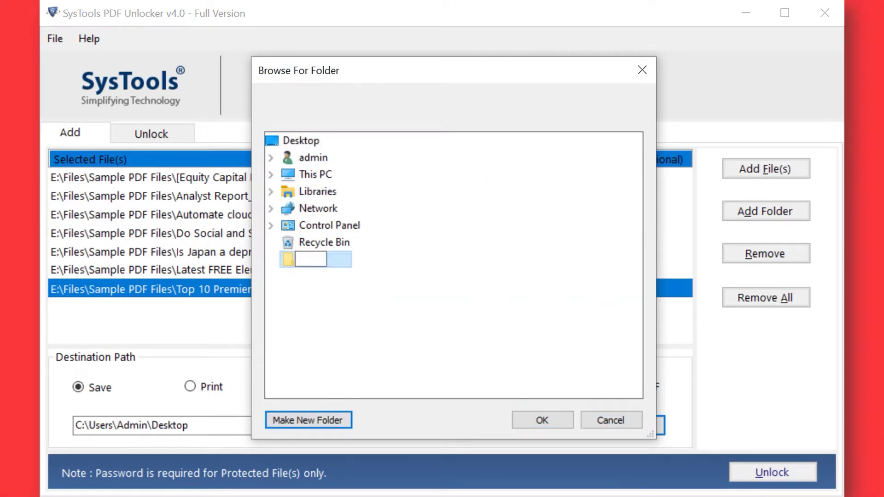
key("Return")
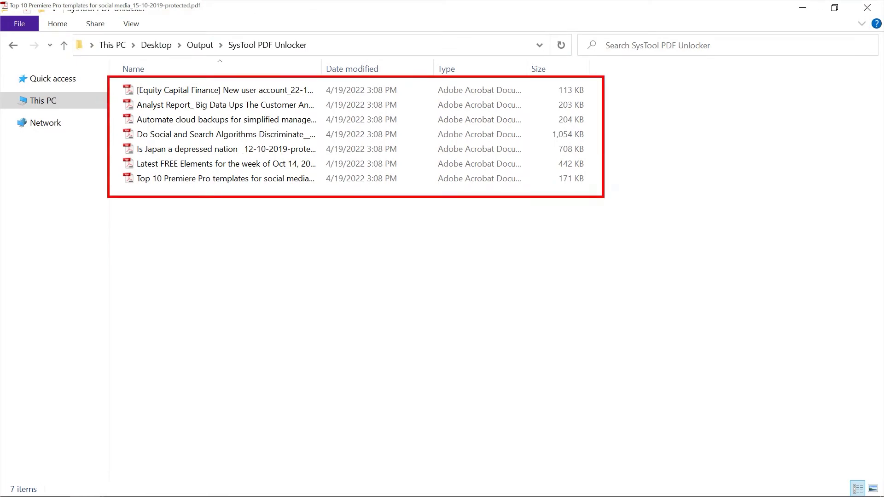
Step: Open the unlocked Top 10 Premiere Pro templates PDF from the SysTool PDF Unlocker output folder
left_click(225, 178)
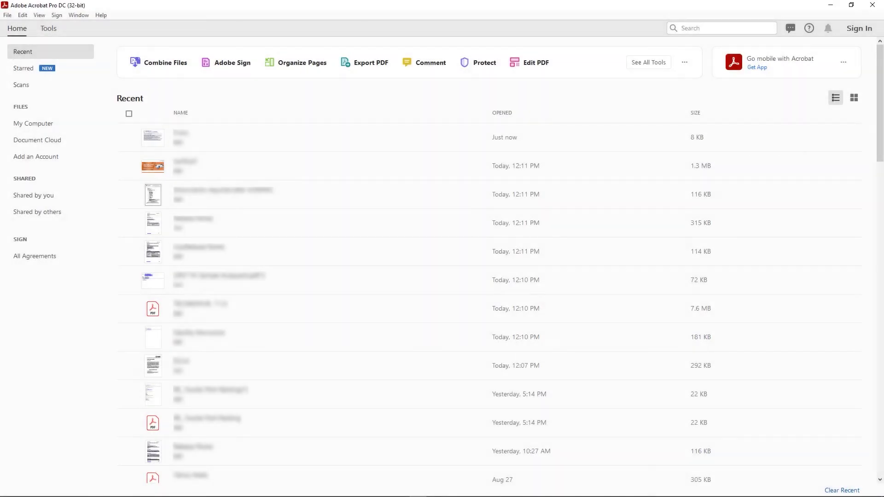
Step: In Adobe Acrobat, open the recent file From.pdf from the Spark Download Data folder
key("alt")
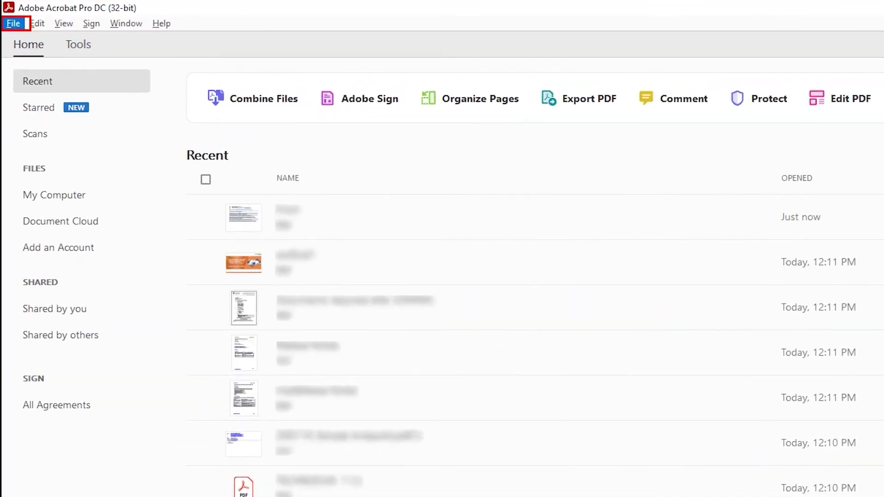
key("alt+f")
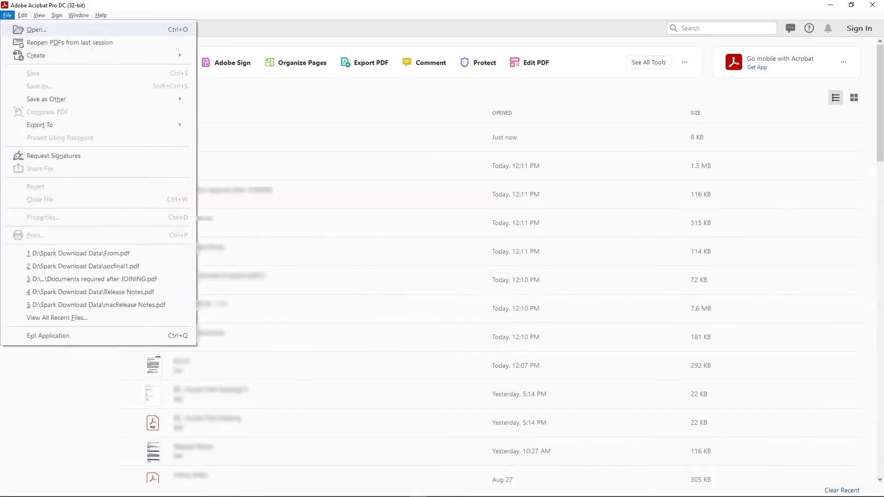
key("1")
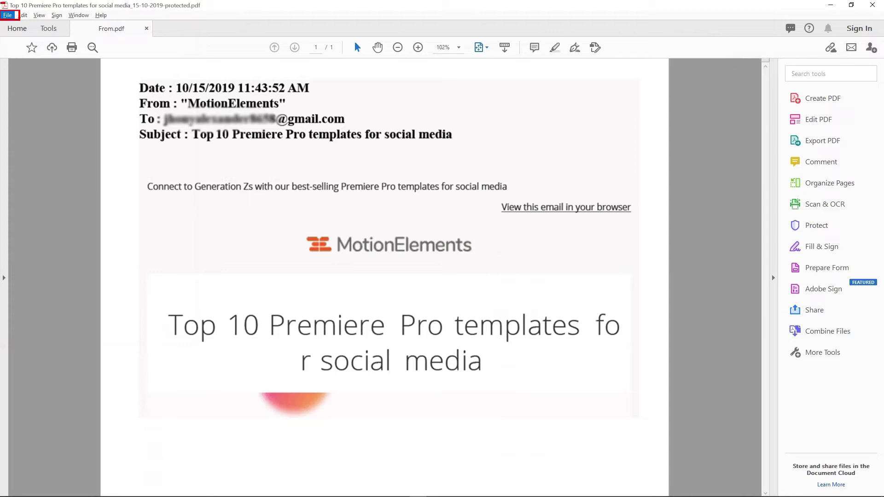
Step: Open the document properties of From.pdf and move on from the description to the security settings
key("Return")
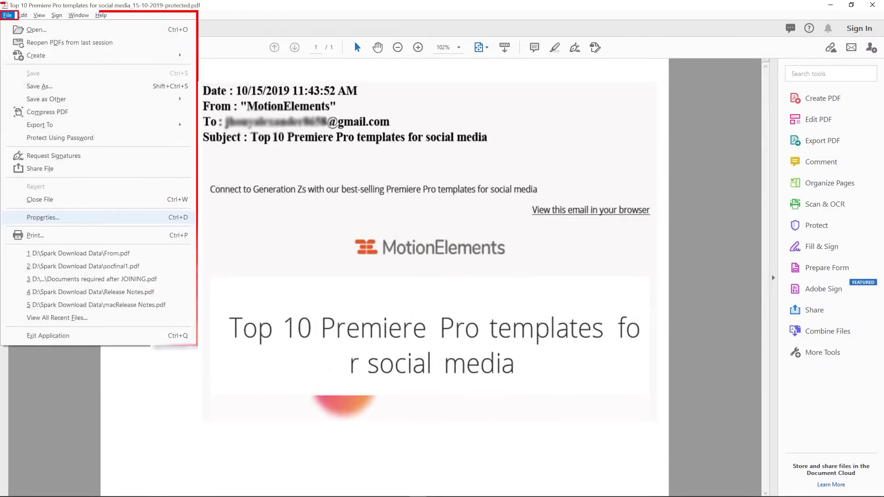
key("Return")
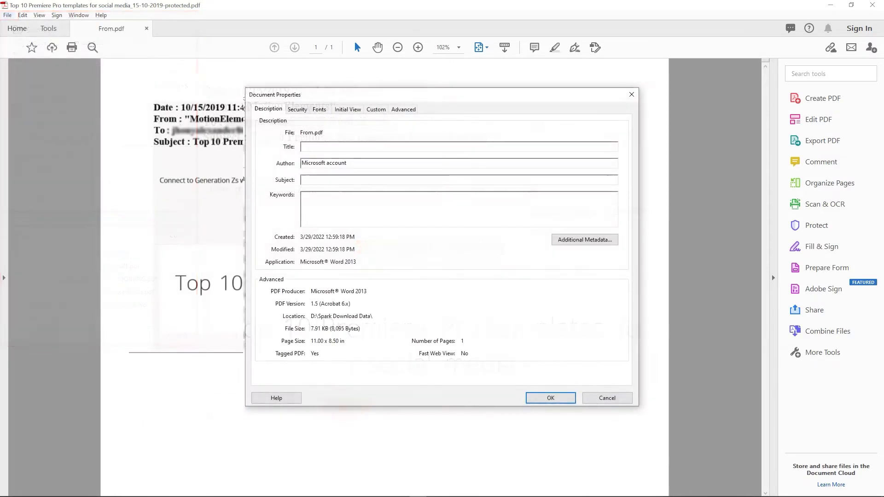
key("ctrl+Tab")
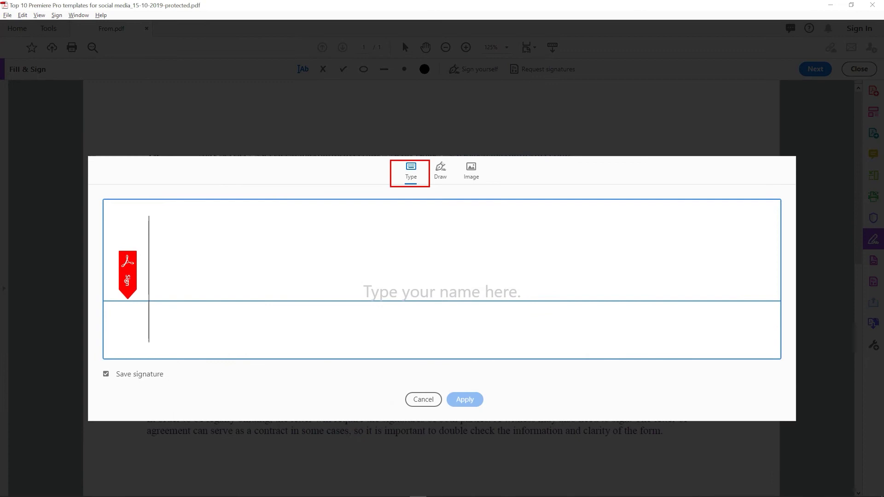
Step: Enter the signer's name as a typed signature for the document, instead of using an image
left_click(471, 172)
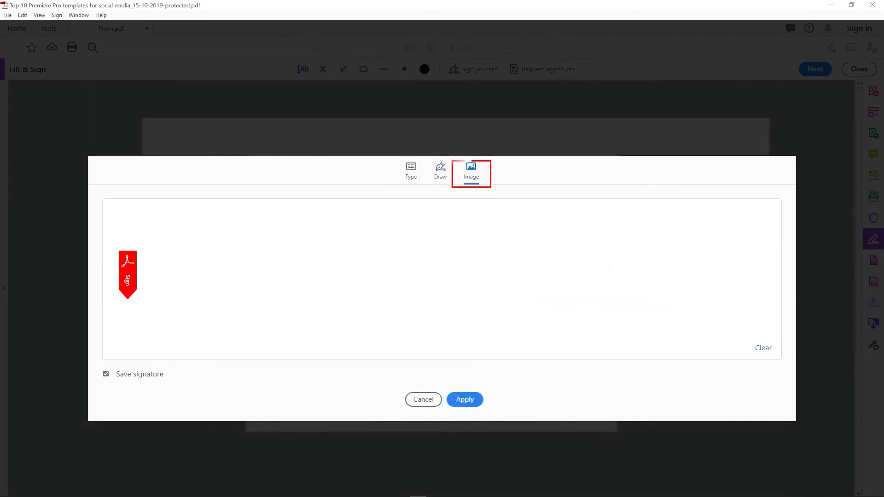
left_click(411, 171)
type("BWright")
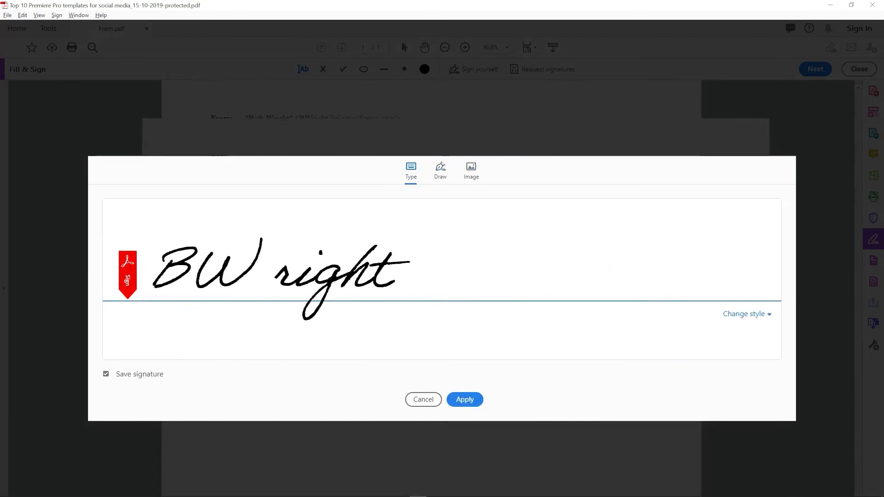